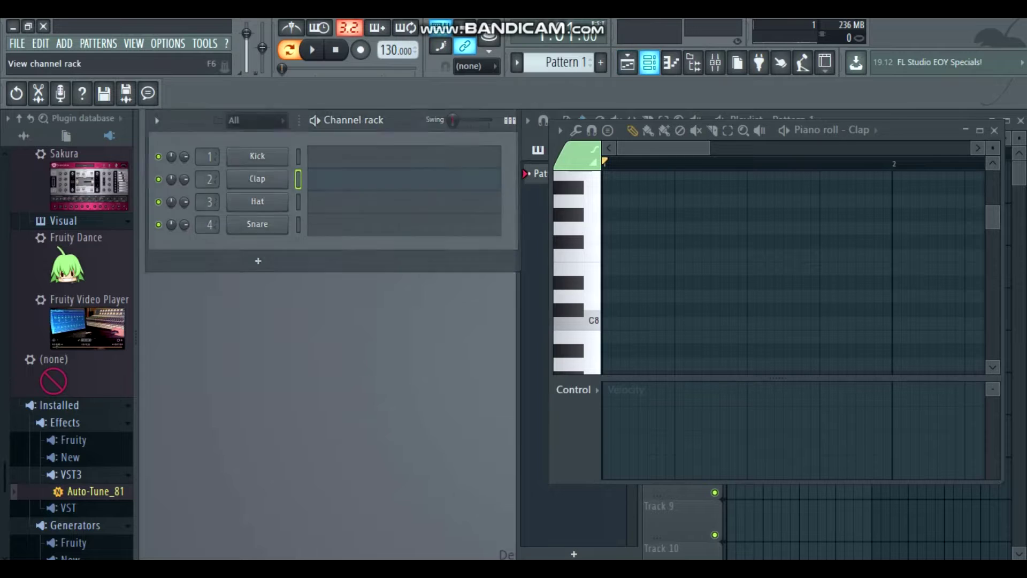
- Look over the playlist and mixer, and browse the patterns and channels in the project picker
click(671, 63)
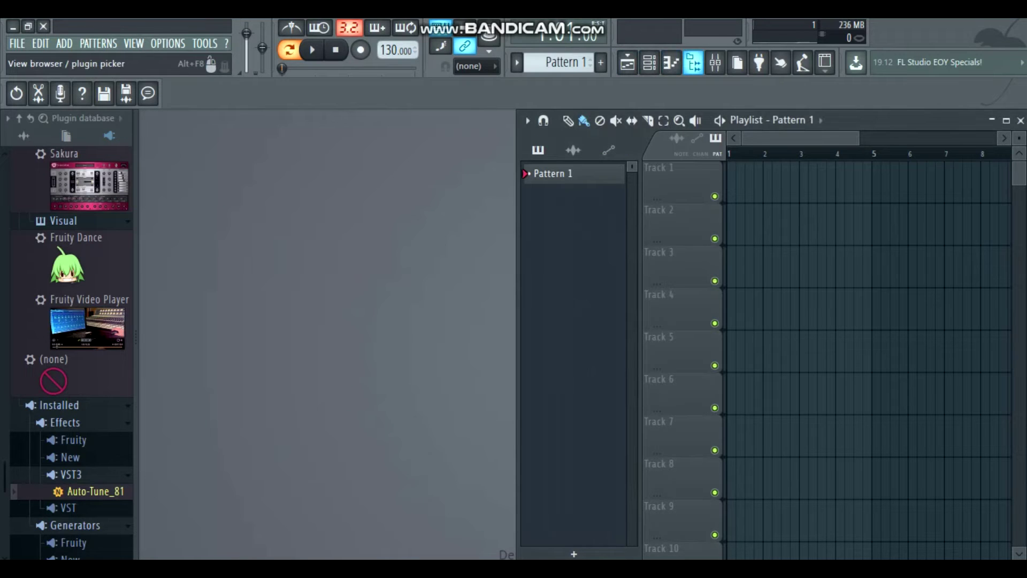
click(715, 62)
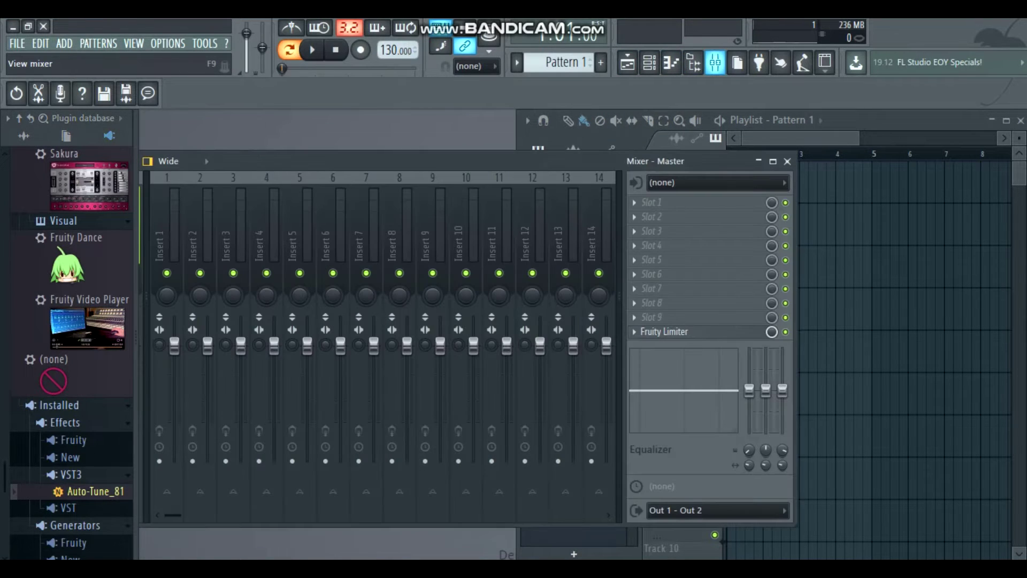
click(715, 63)
key(ctrl+F8)
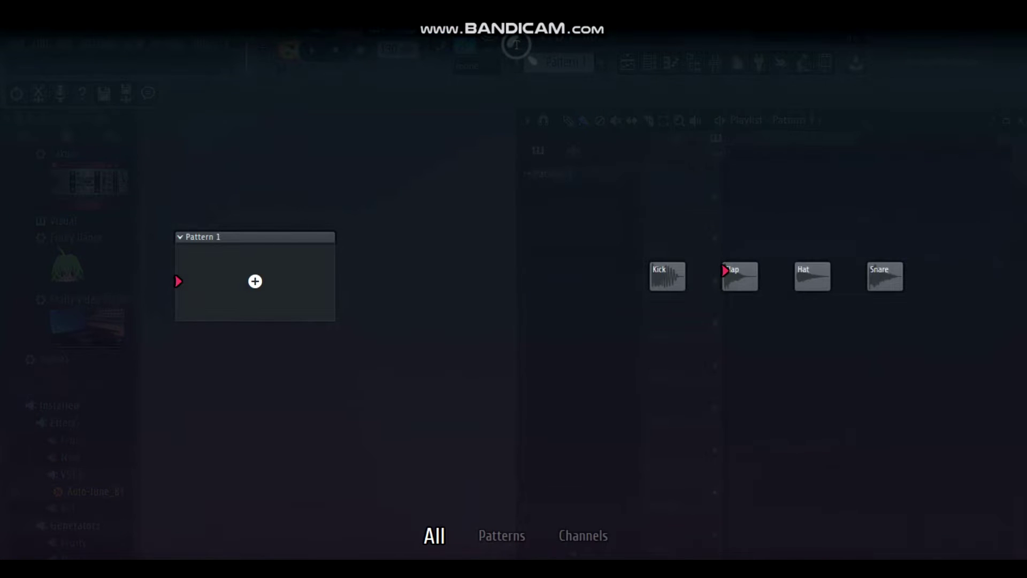
key(Tab)
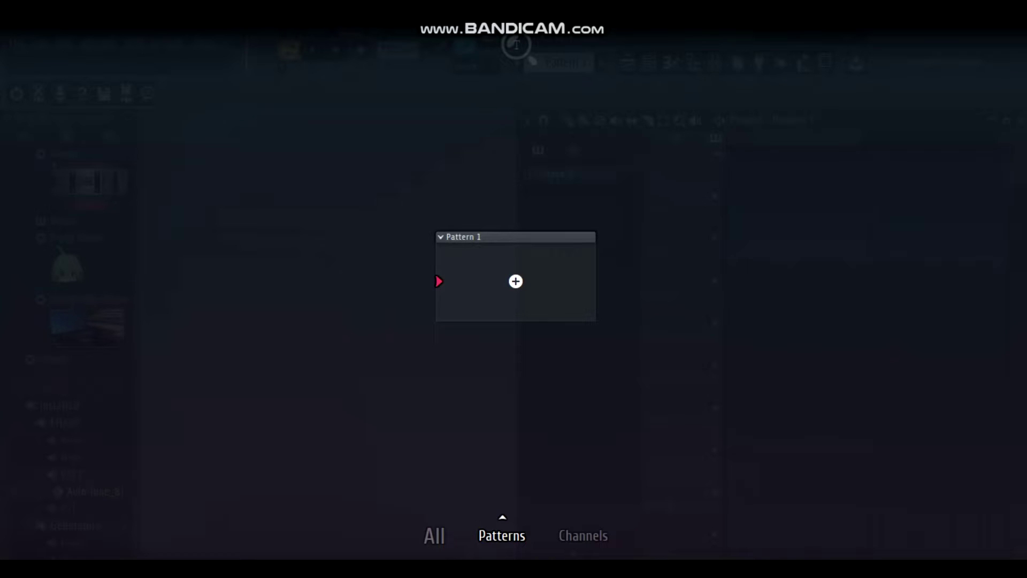
key(Tab)
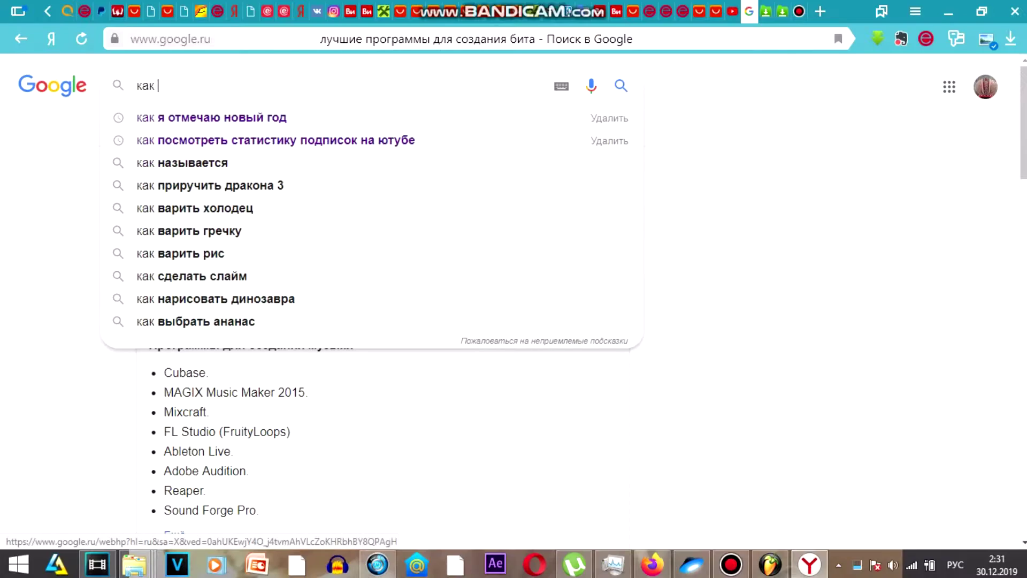
- Switch to the web browser and search Google for "как научится писать биты с нуля"
text(нау)
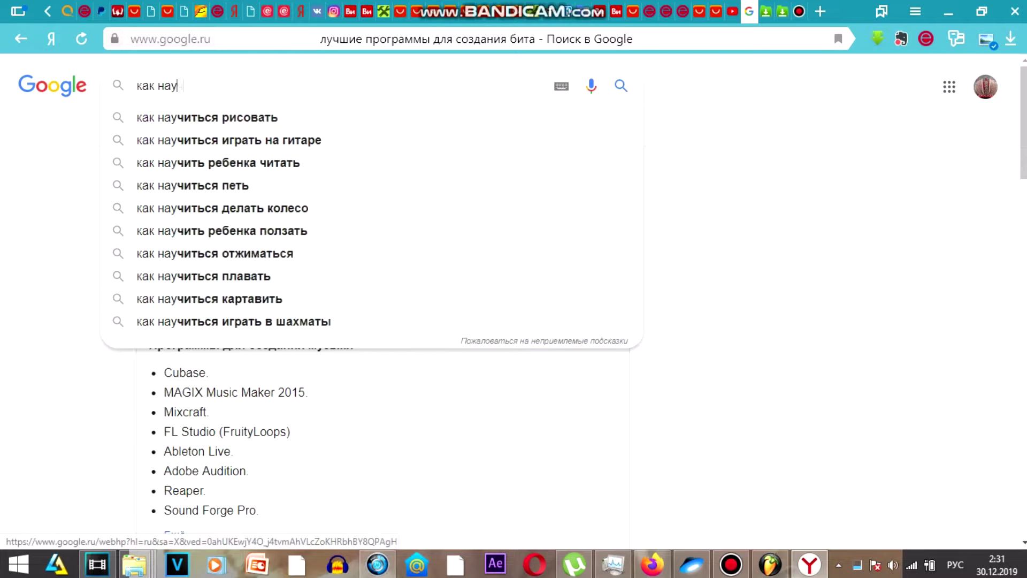
text(чится писать биты с )
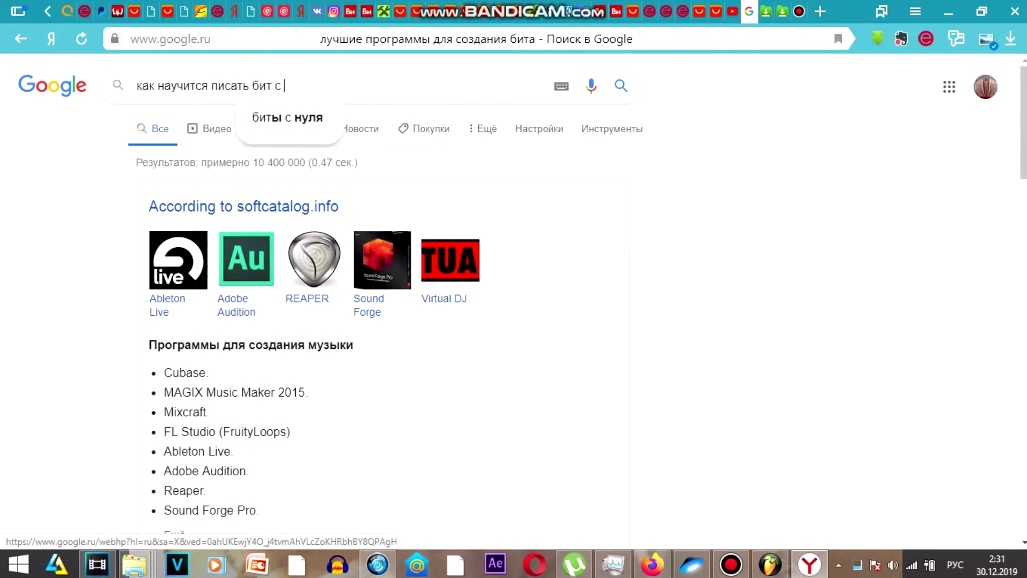
text(нуля)
key(Down)
key(Return)
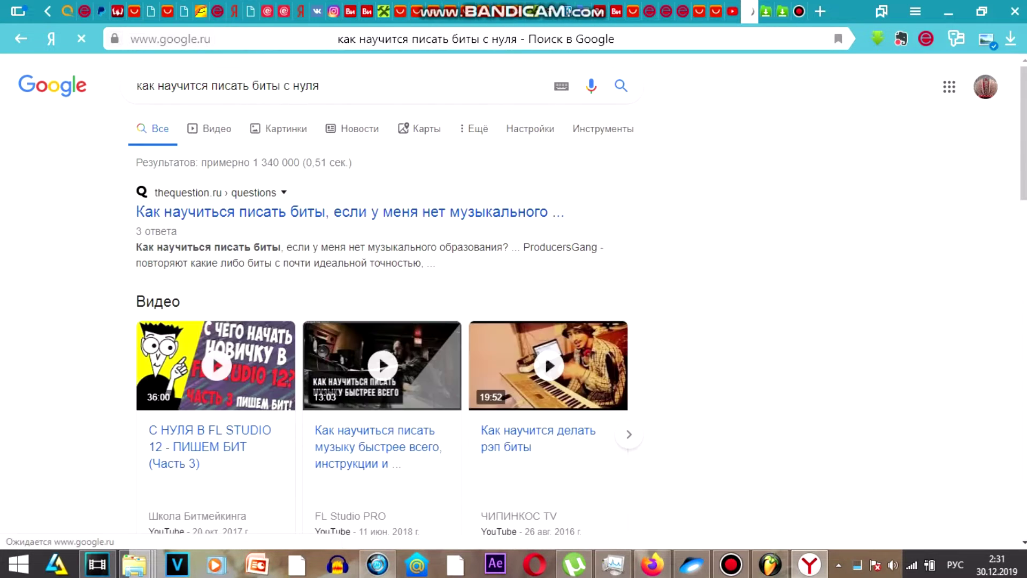
scroll(513, 304, down, 1)
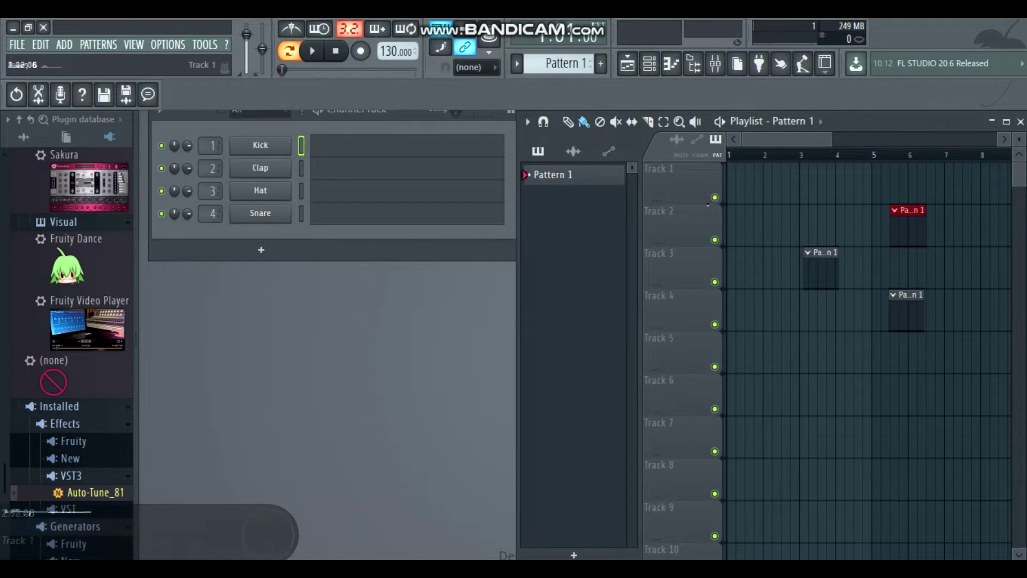
- Place additional Pattern 1 clips on Tracks 2 and 4 in the first bars of the playlist
click(757, 182)
click(779, 309)
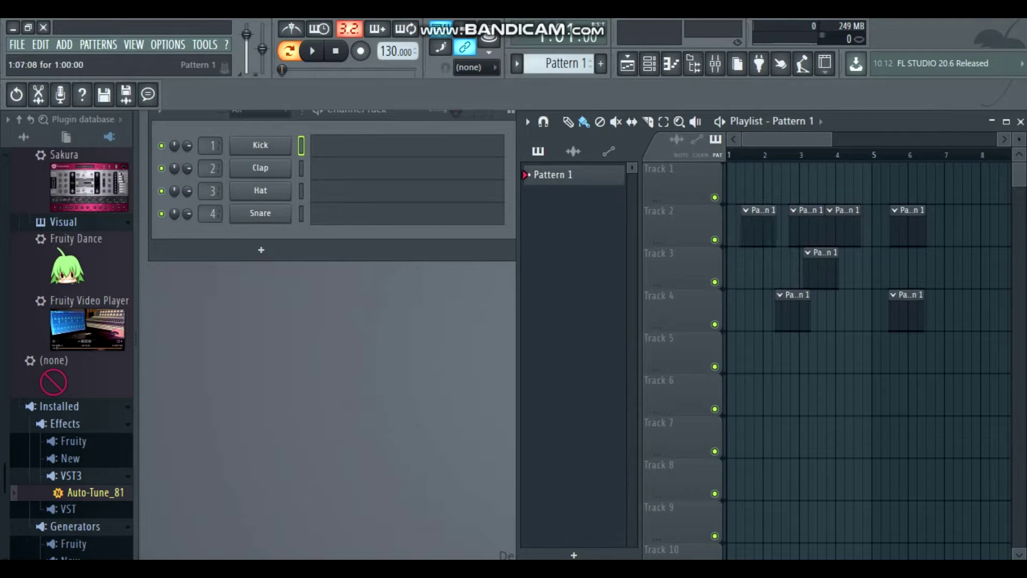
click(445, 190)
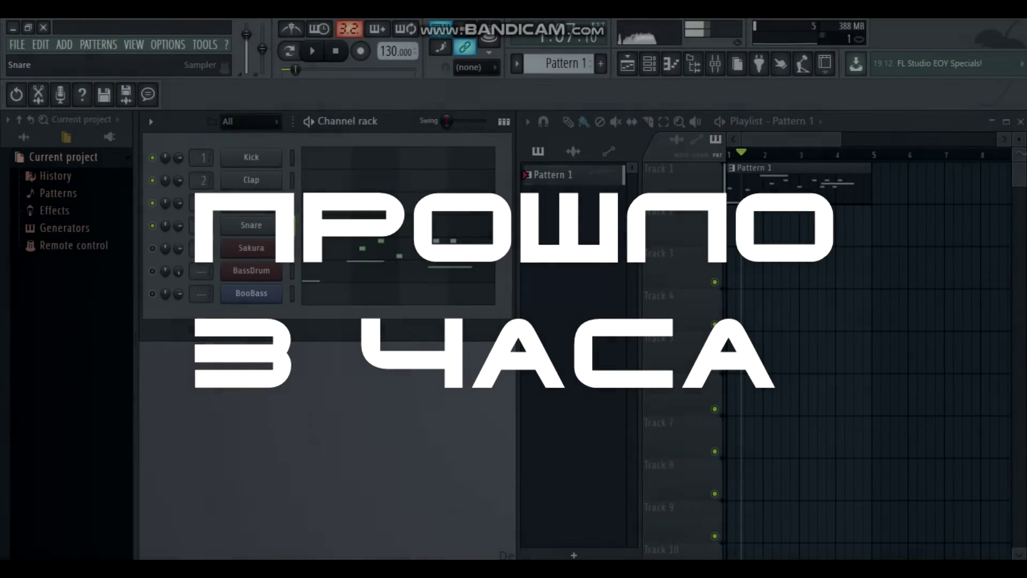
- Play the song while examining the Snare and Sakura channel settings
click(251, 225)
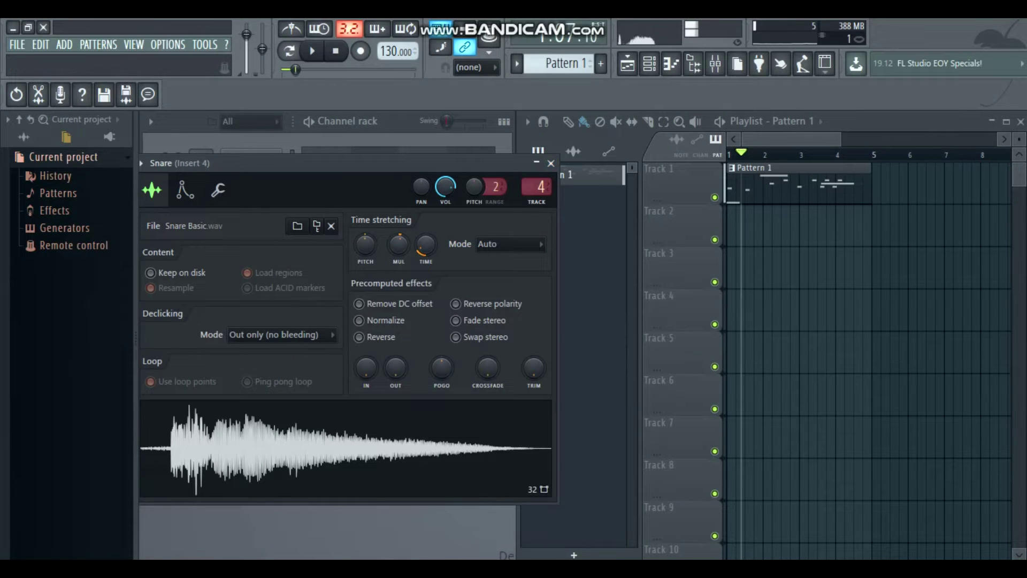
key(space)
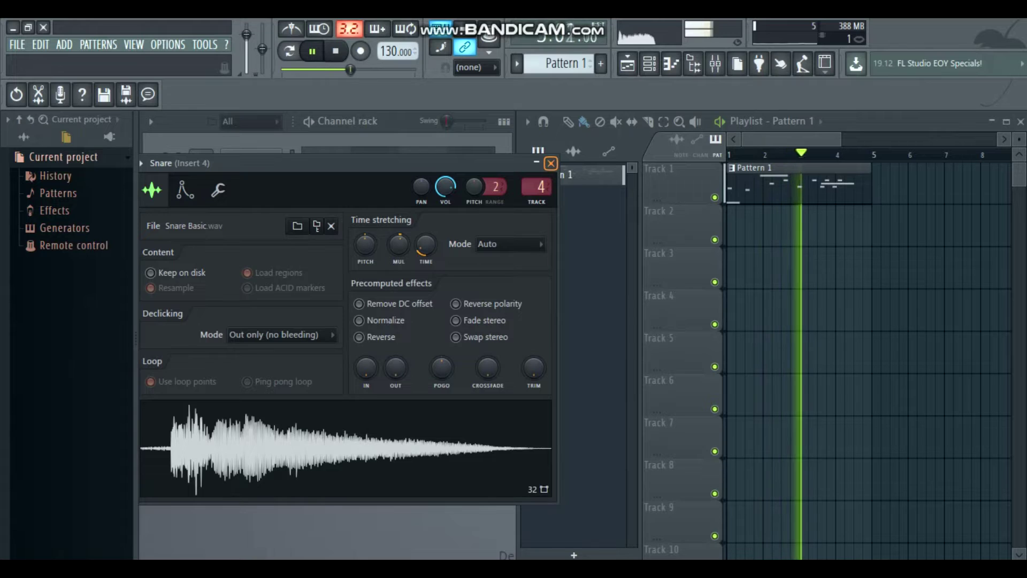
click(551, 163)
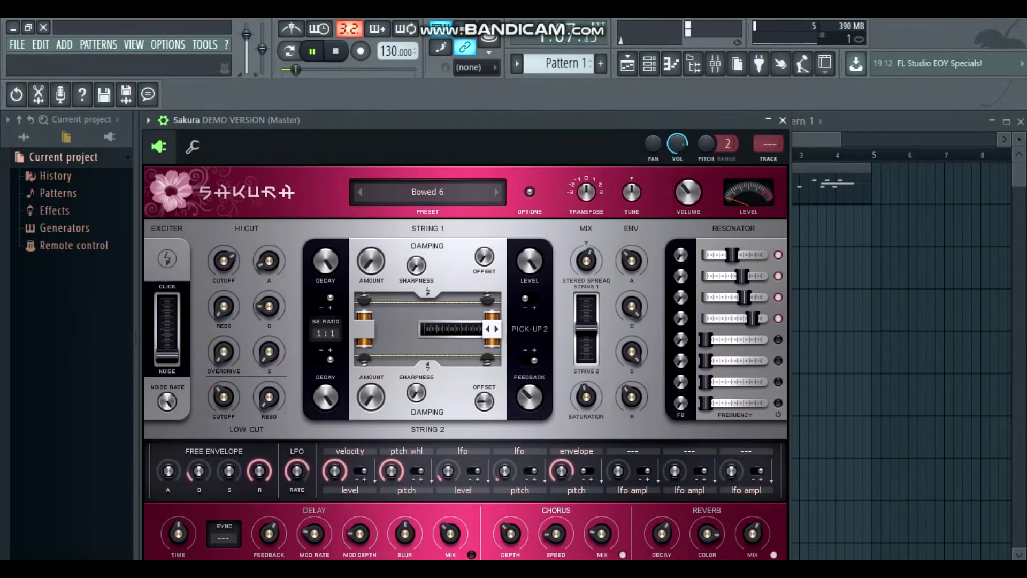
click(783, 120)
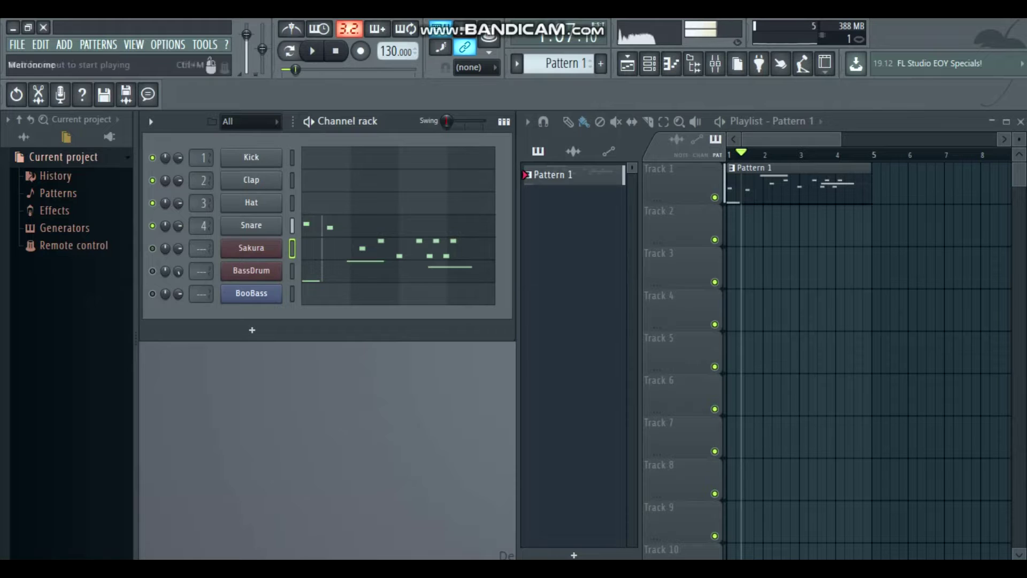
click(251, 248)
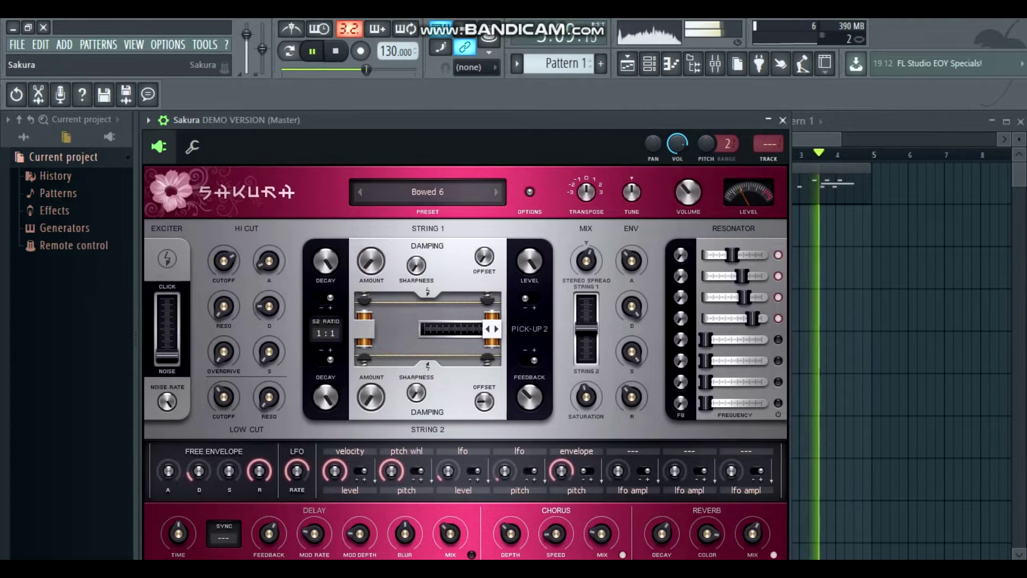
click(782, 120)
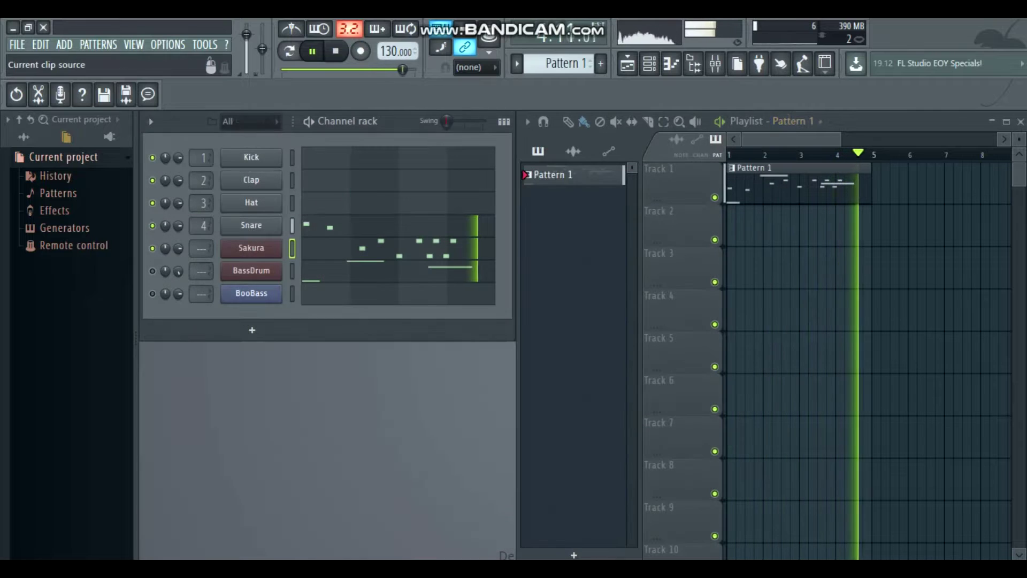
click(251, 271)
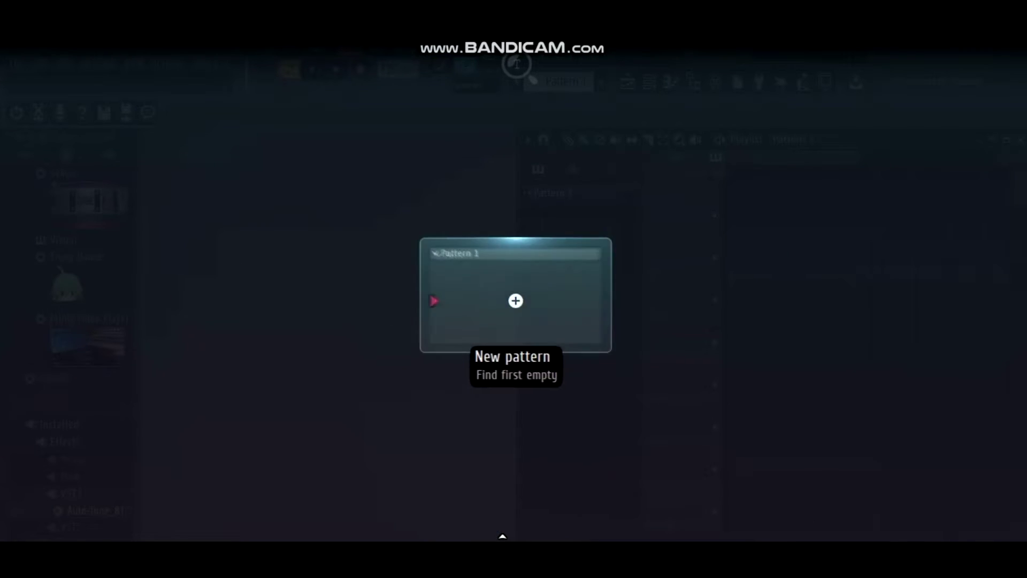
- Leave the pattern picker and try to add Sakura and Fruity Video Player from the plugin database
key(Escape)
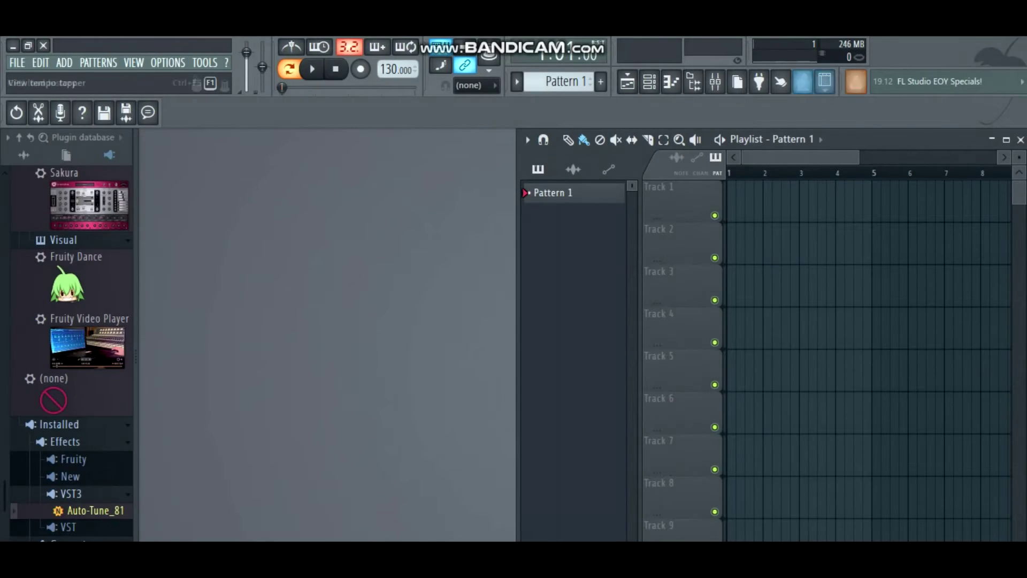
drag(88, 201, 186, 485)
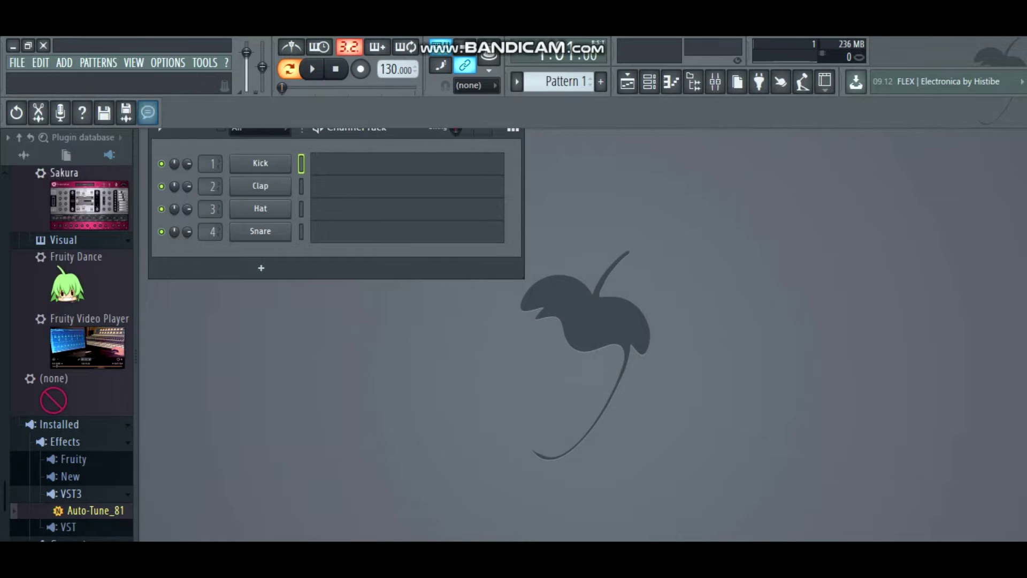
drag(87, 348, 374, 423)
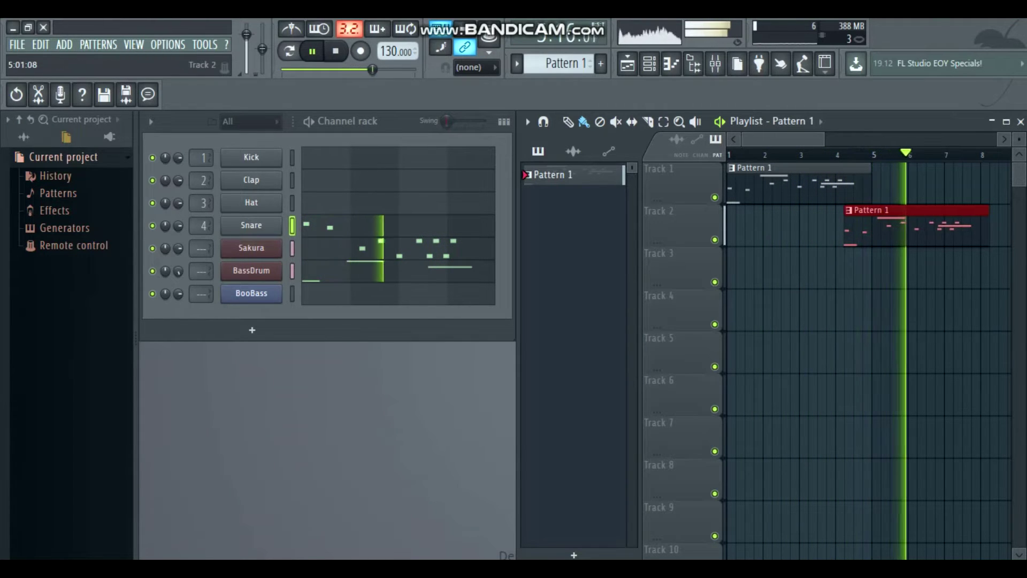
- Move the second Pattern 1 clip to Track 1 and back to Track 2, starting about a third into bar 4, and stop playback
drag(874, 224, 873, 182)
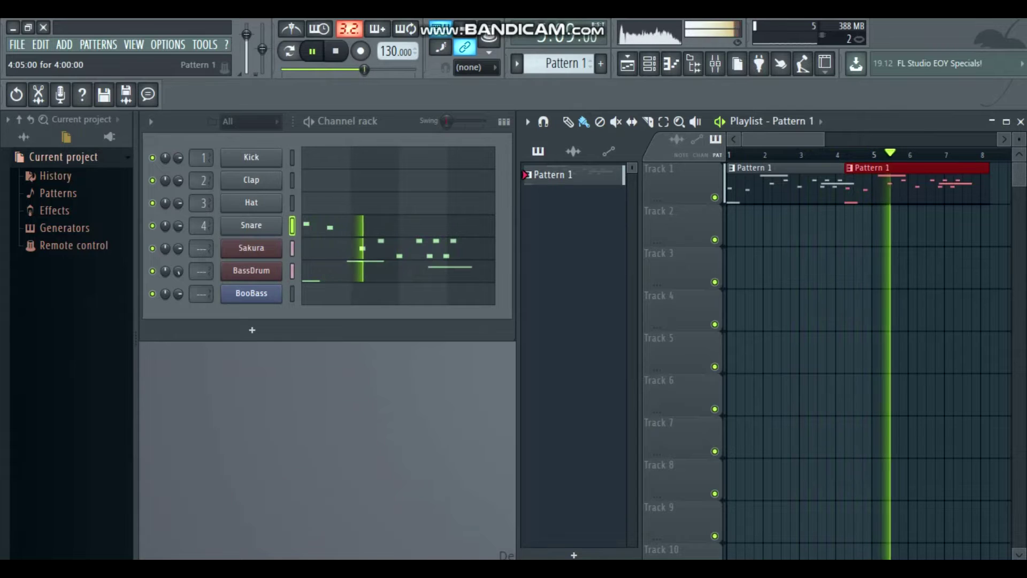
drag(934, 170, 939, 212)
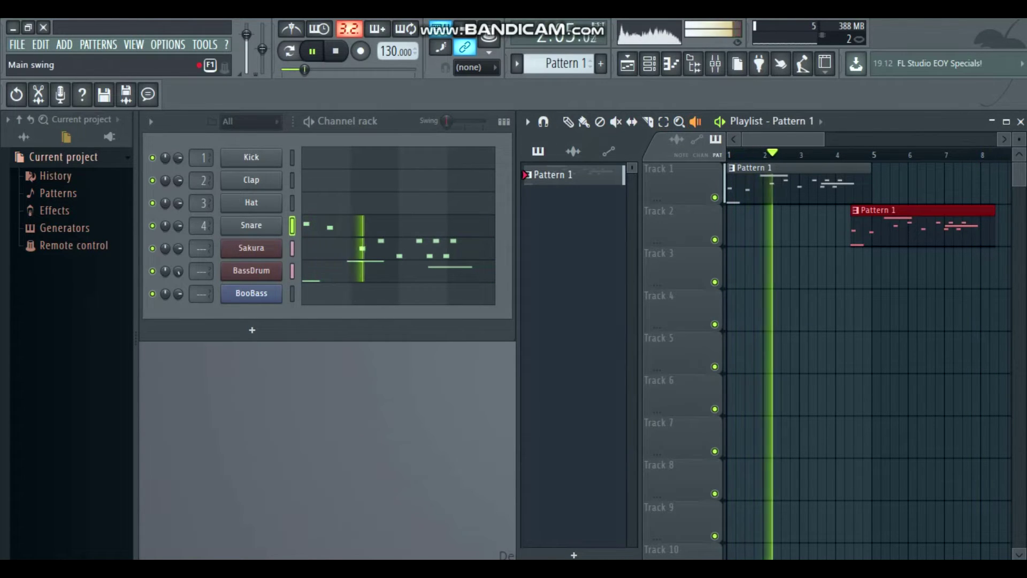
key(space)
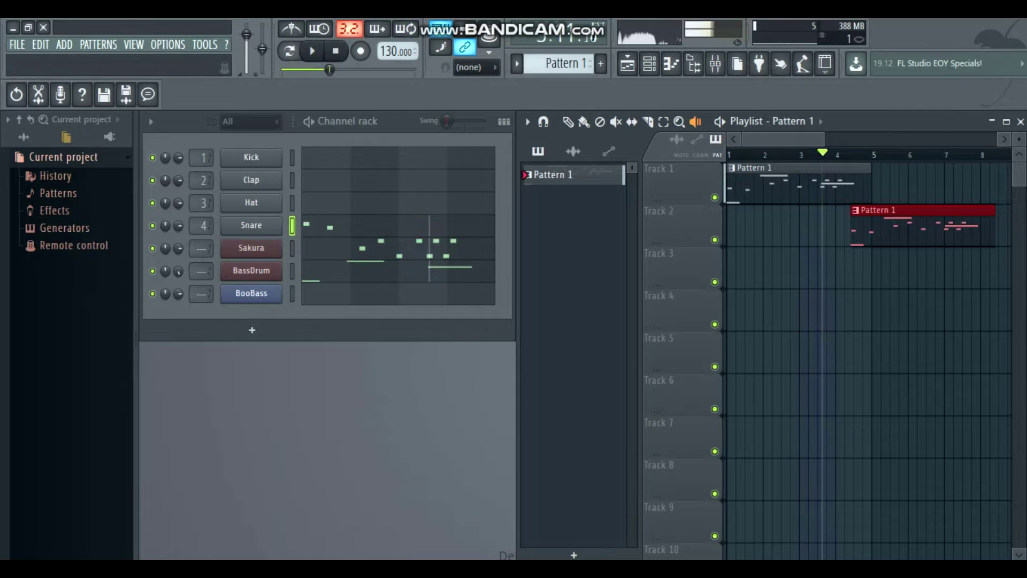
- Save the beat in Documents as a Microsoft wave file (*.wav) named "ПЕрвый бит"
key(alt+f)
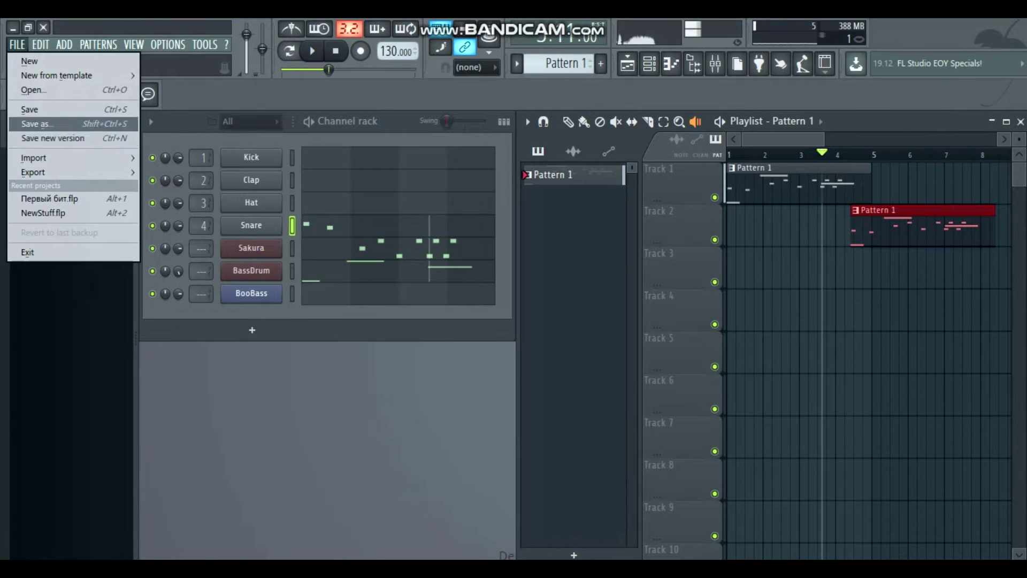
click(73, 138)
click(302, 320)
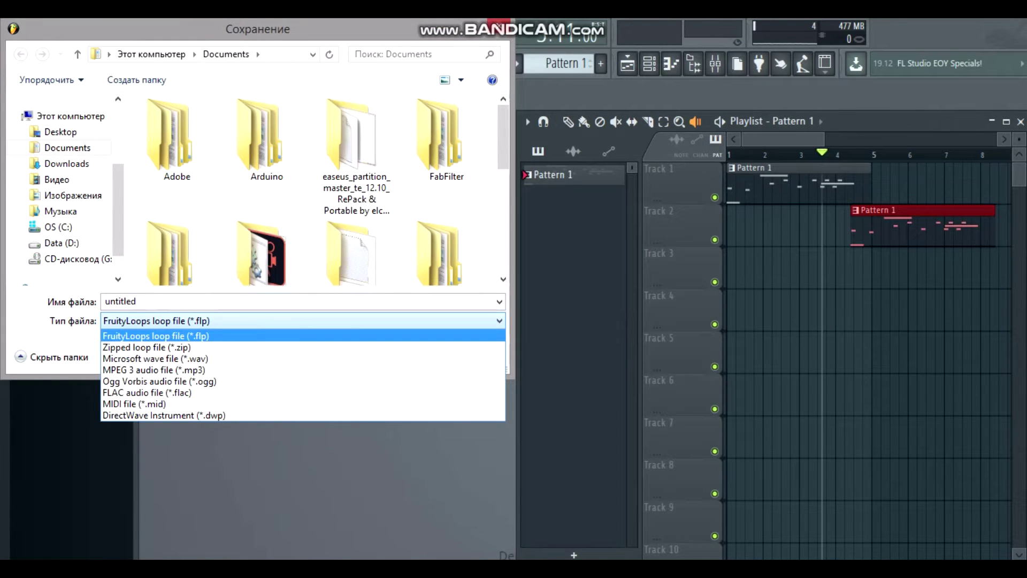
key(Down)
key(Down)
key(Down)
key(Down)
key(Up)
key(Up)
key(Return)
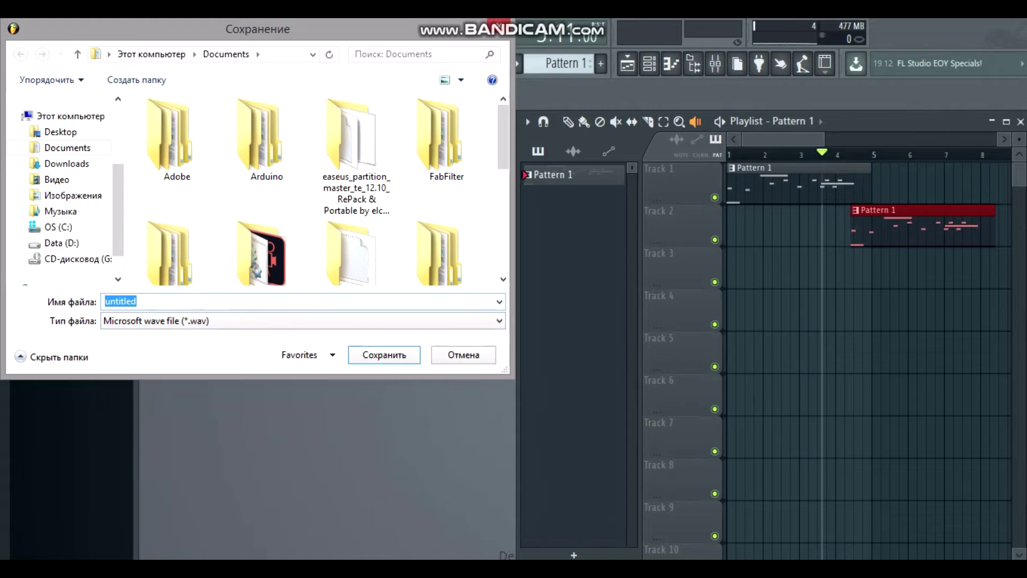
drag(257, 29, 321, 62)
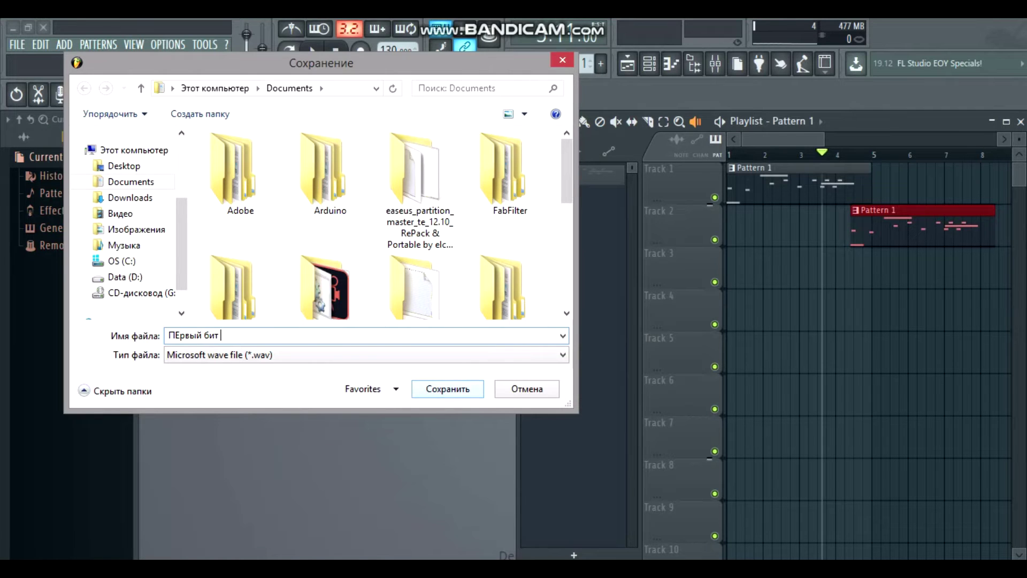
key(Return)
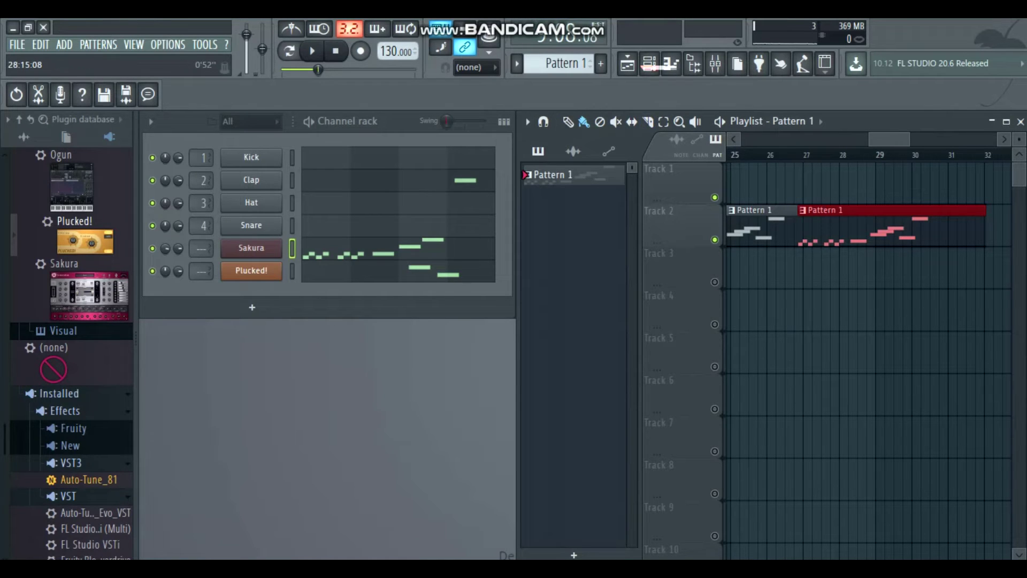
- Play the Pattern 1 arrangement from the start of the playlist and stop it after listening
scroll(868, 361, left, 6)
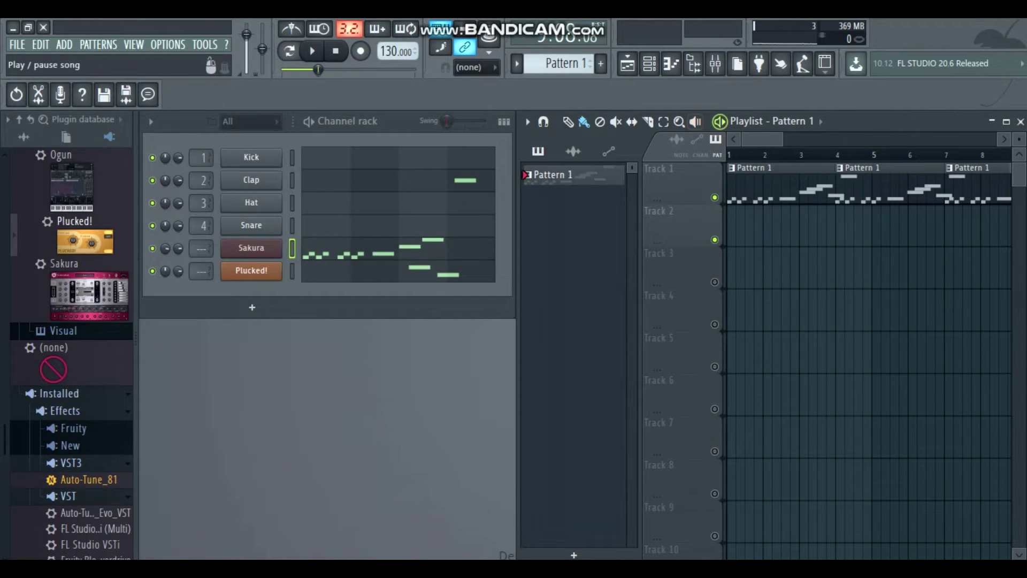
key(space)
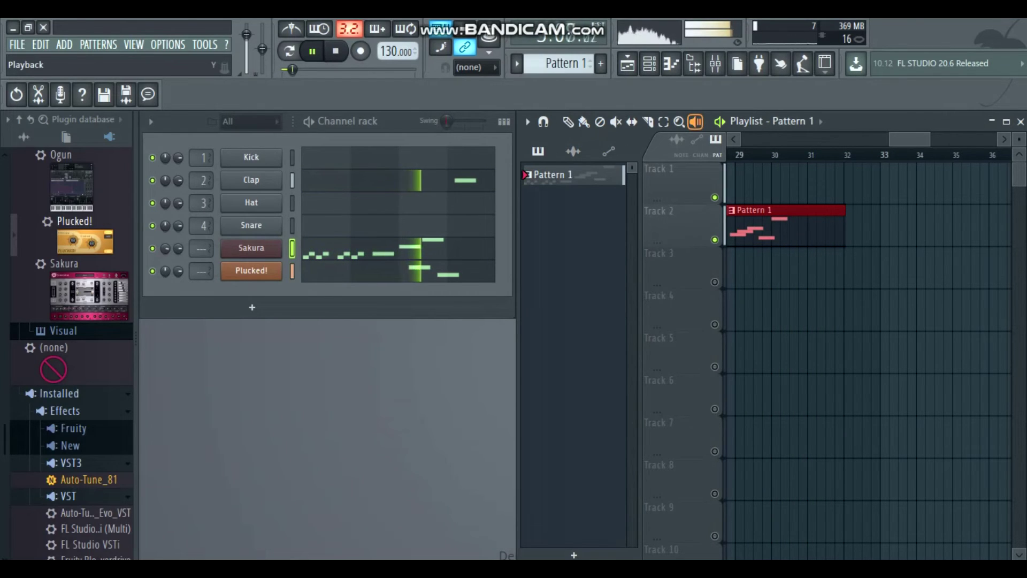
key(space)
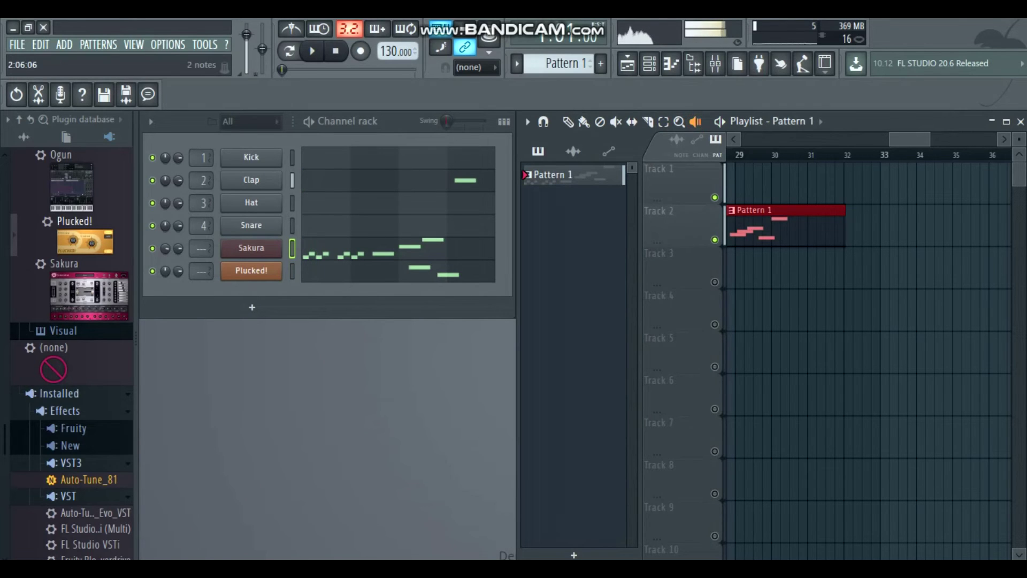
drag(909, 139, 754, 139)
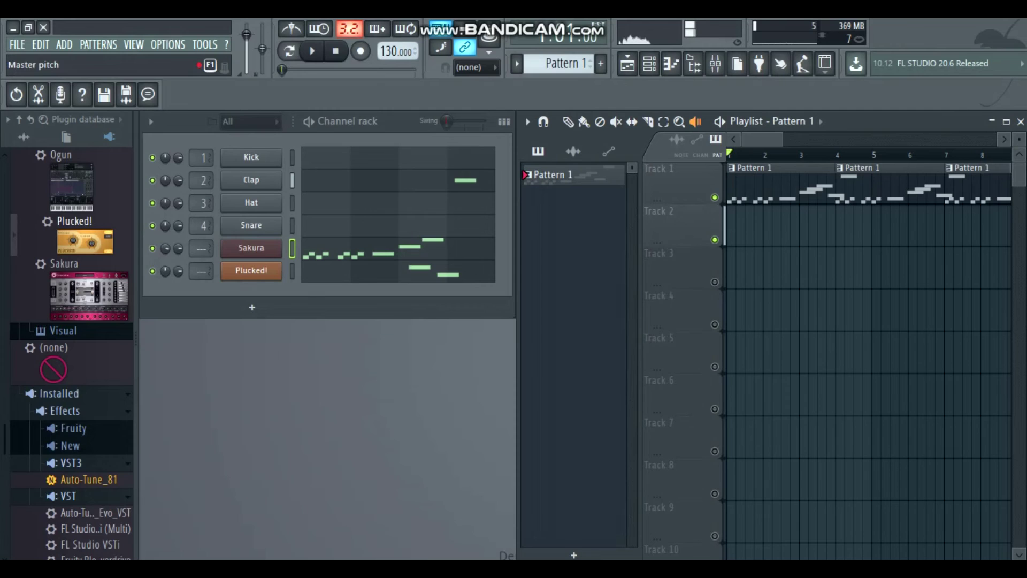
- Save the beat in Documents as a wave file (*.wav) named "Бит номер 3"
click(17, 44)
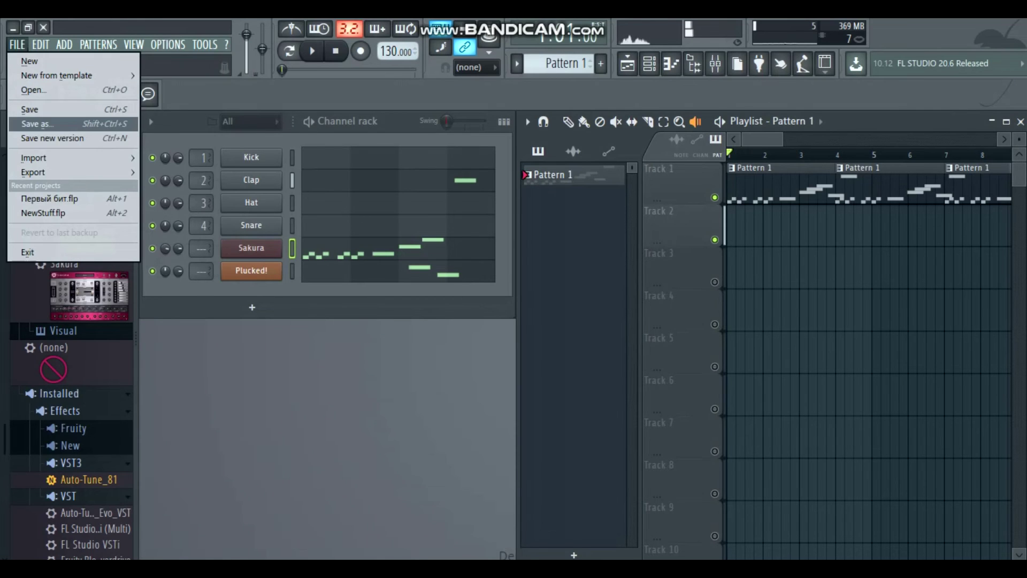
key(Up)
key(Return)
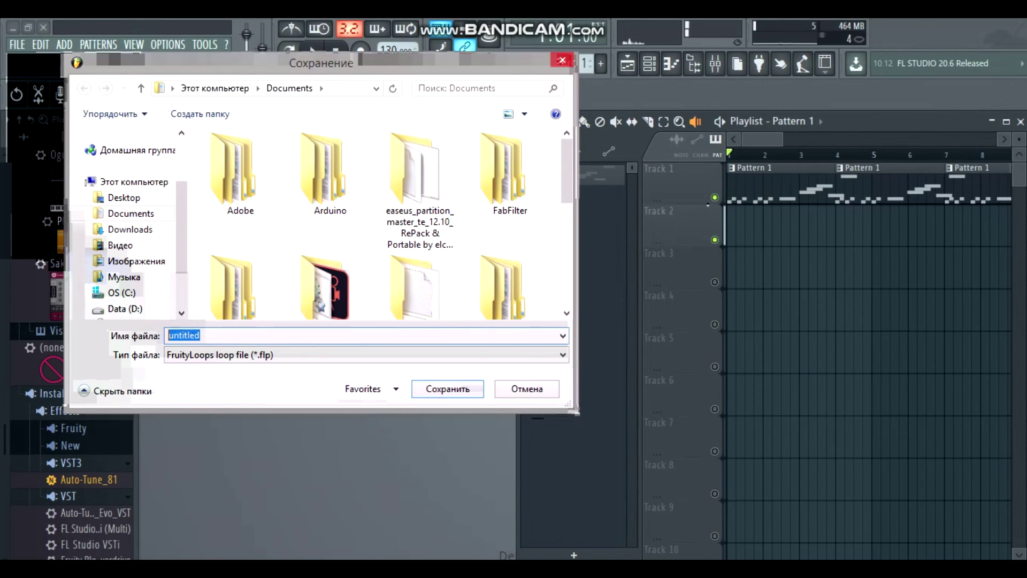
text(Бит )
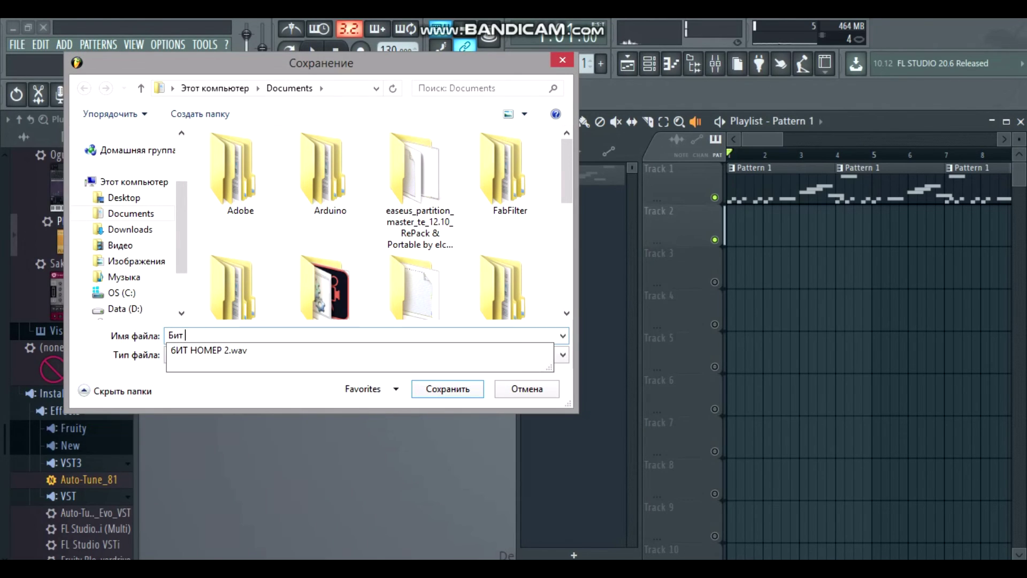
text(номе)
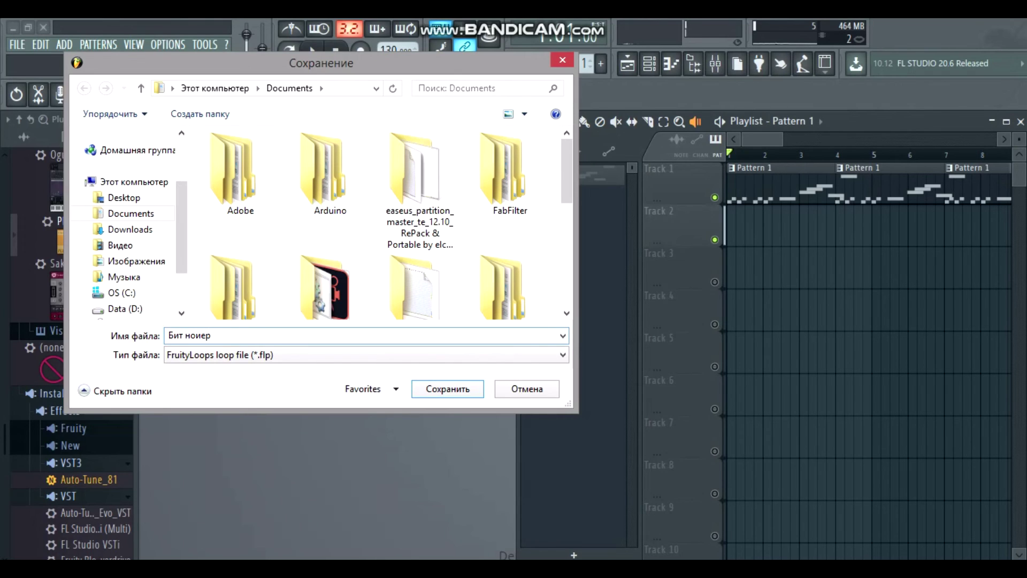
key(BackSpace)
text(и)
key(BackSpace)
text(мер 3)
click(365, 355)
key(Down)
key(Return)
key(Return)
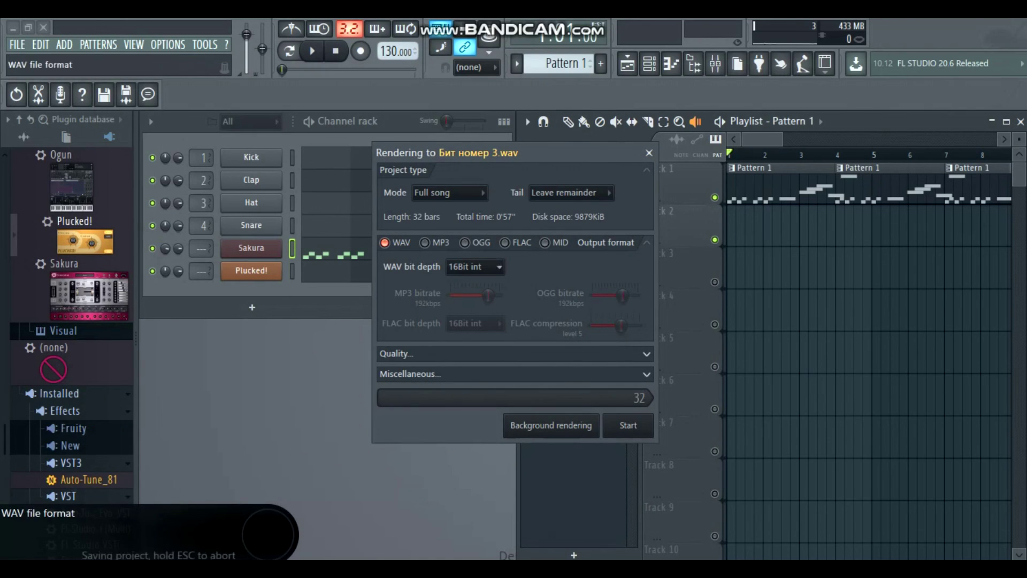
- Render the beat in Full song mode with a WAV bit depth of 16Bit int, and save the project
click(474, 266)
click(465, 283)
click(475, 267)
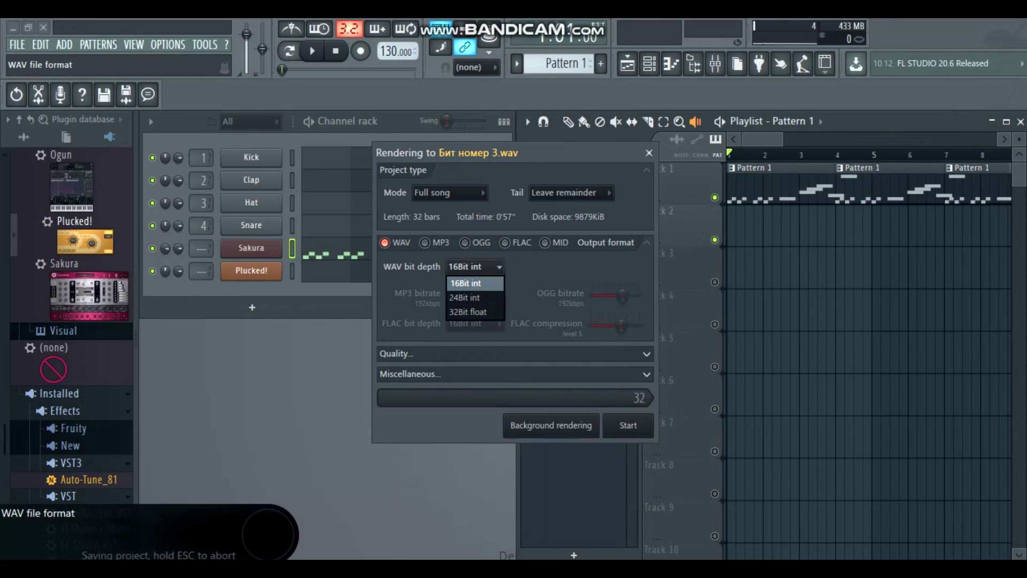
click(465, 283)
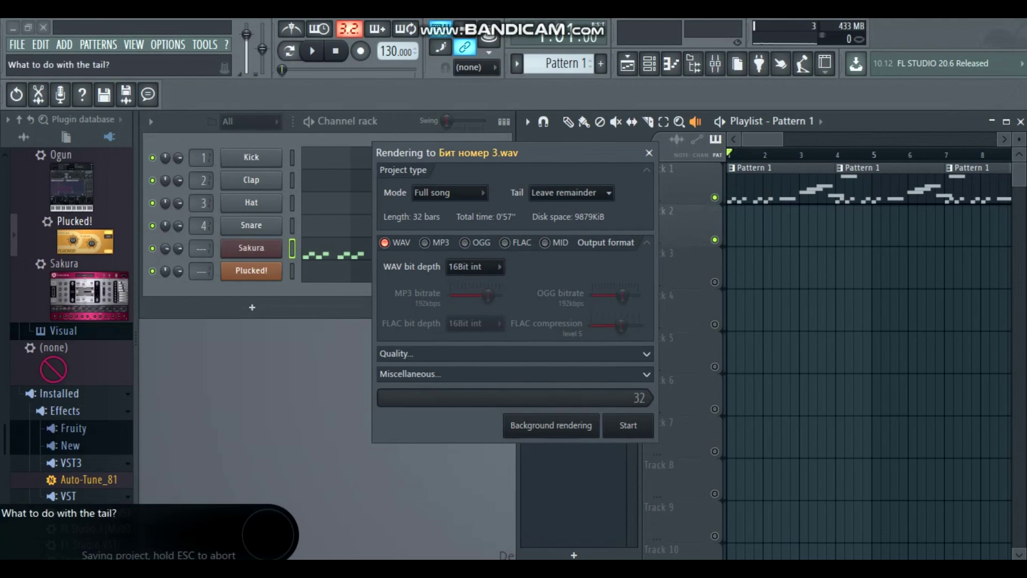
click(449, 192)
click(450, 208)
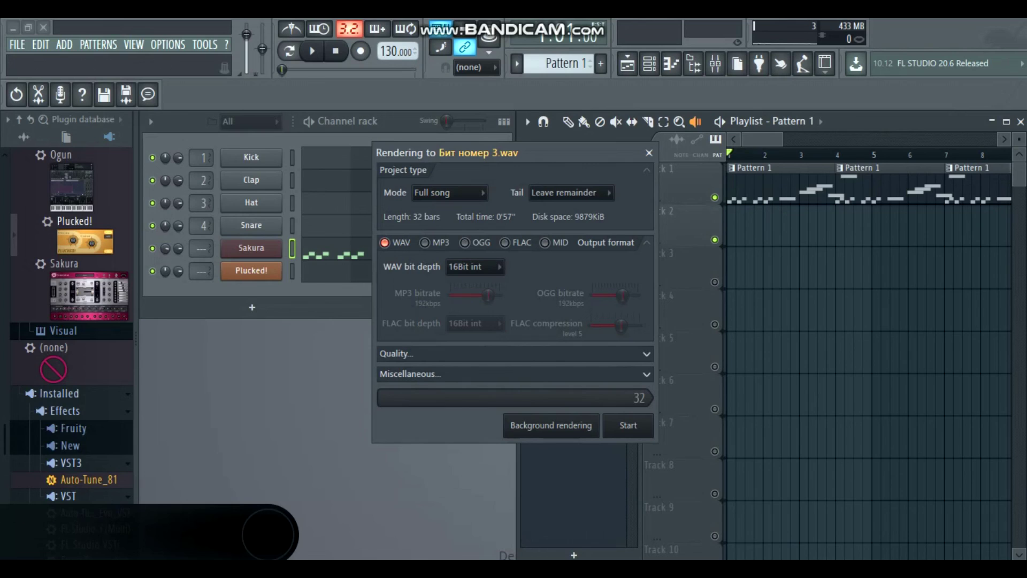
key(Return)
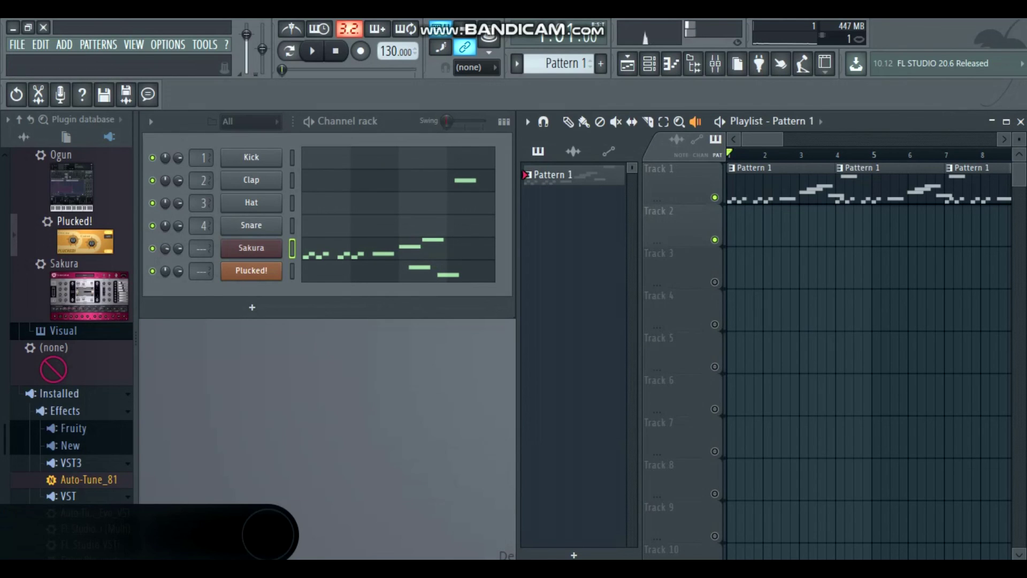
key(ctrl+s)
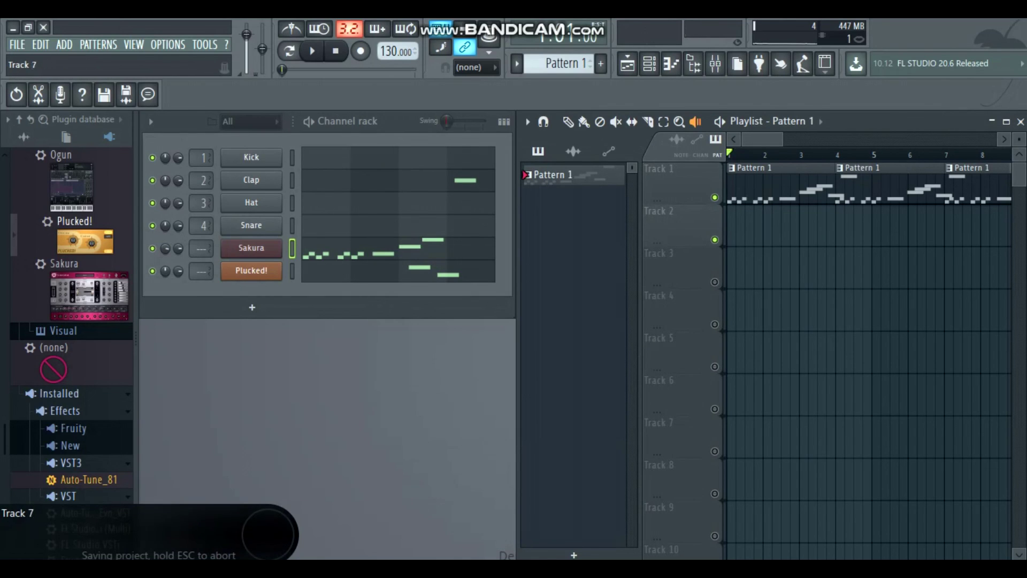